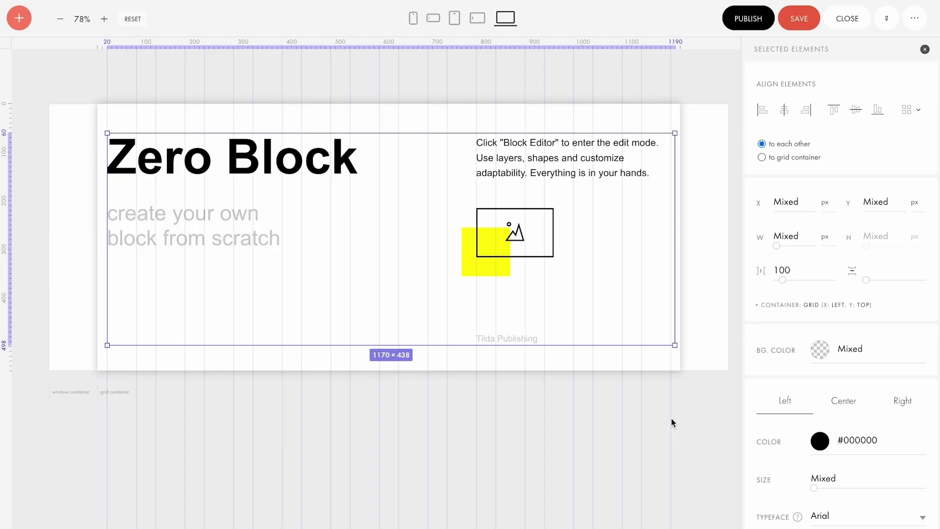
Delete the sample elements and make the block 700 px tall with a dark #1F1F1F background.
key("Delete")
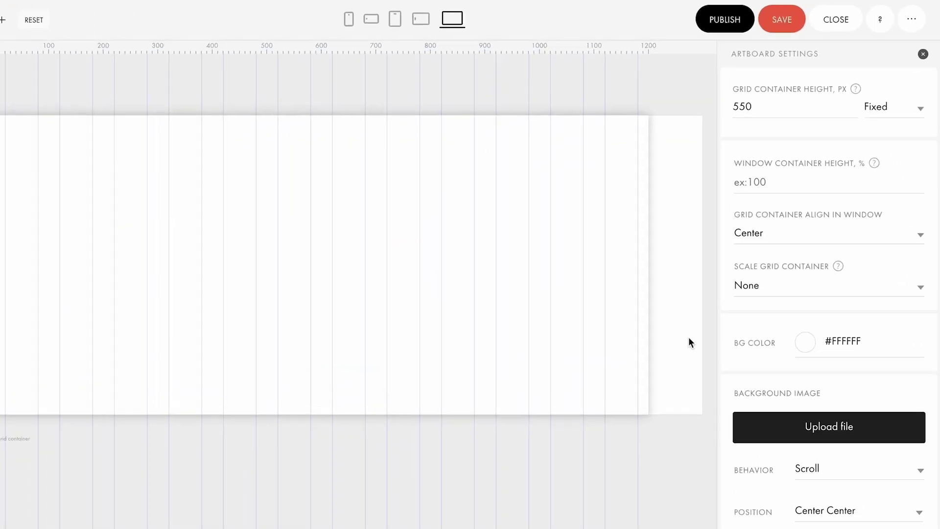
double_click(774, 96)
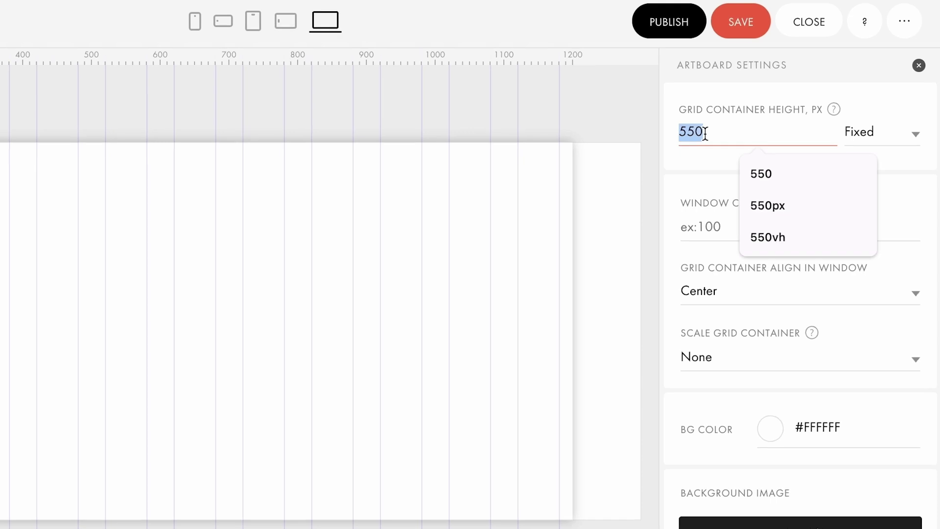
type("700")
key("Return")
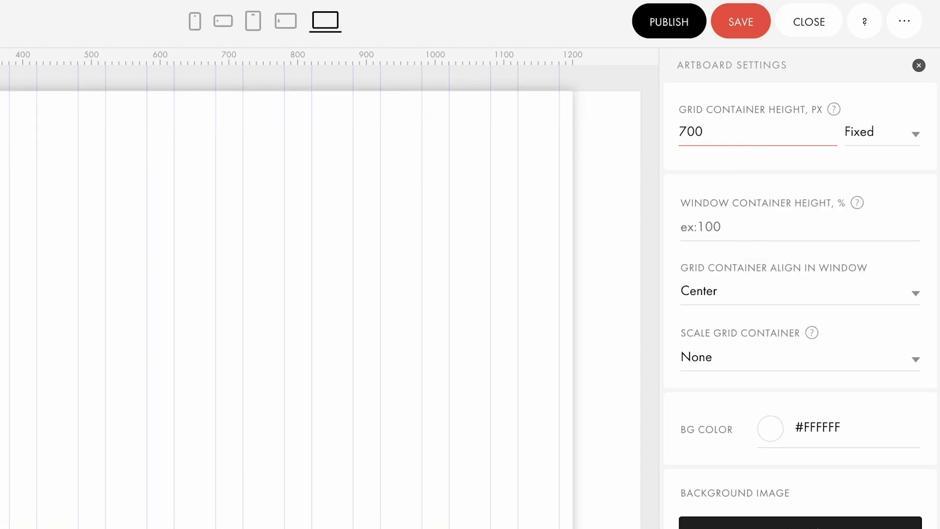
left_click(771, 429)
left_click(595, 493)
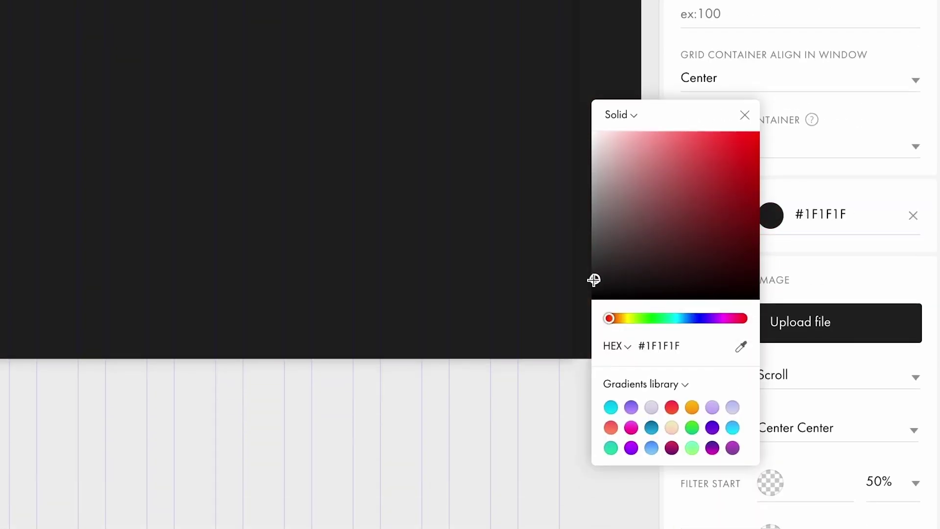
Add a new shape filled with a magenta gradient from the gradients library.
left_click(25, 24)
left_click(39, 150)
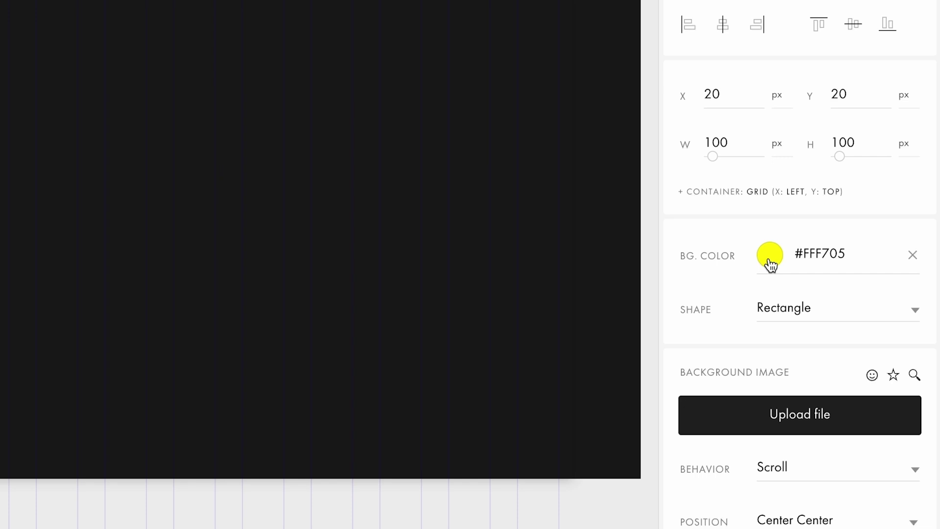
left_click(770, 258)
left_click(681, 427)
left_click(676, 481)
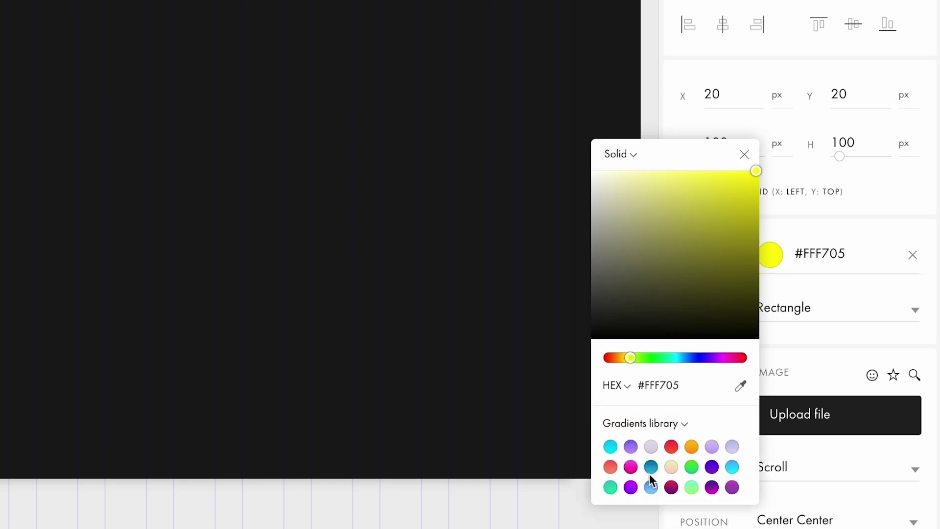
left_click(649, 474)
Make the shape a circle with a 50 px blur effect and adjusted opacity.
left_click(787, 317)
left_click(790, 334)
scroll(788, 338, "down", 2)
scroll(788, 335, "down", 7)
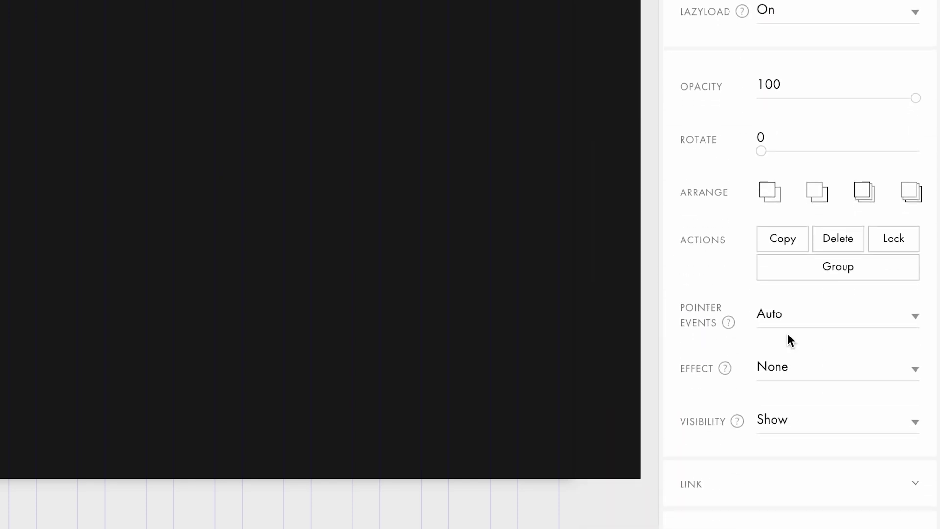
scroll(788, 335, "down", 1)
left_click(787, 335)
left_click(787, 368)
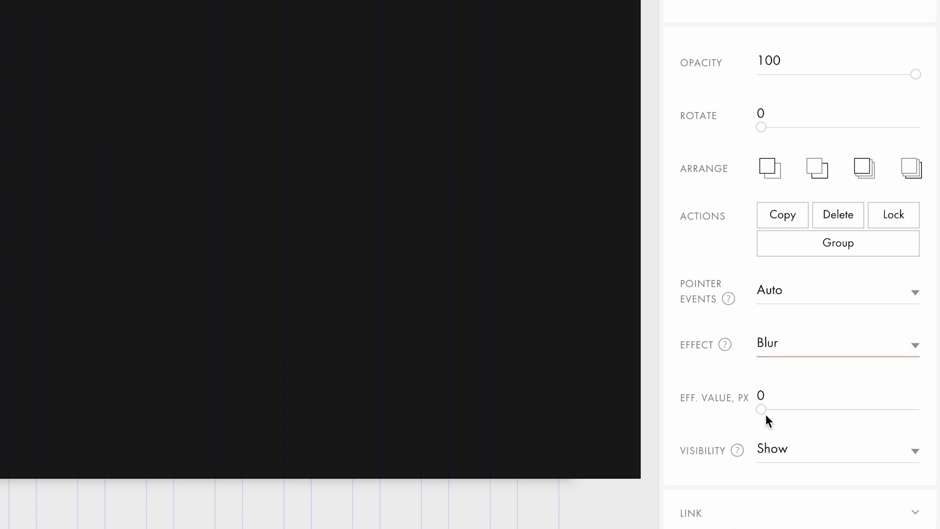
mouse_move(764, 409)
left_mouse_down()
mouse_move(933, 411)
mouse_move(935, 385)
left_mouse_up()
left_click_drag(916, 77, 844, 82)
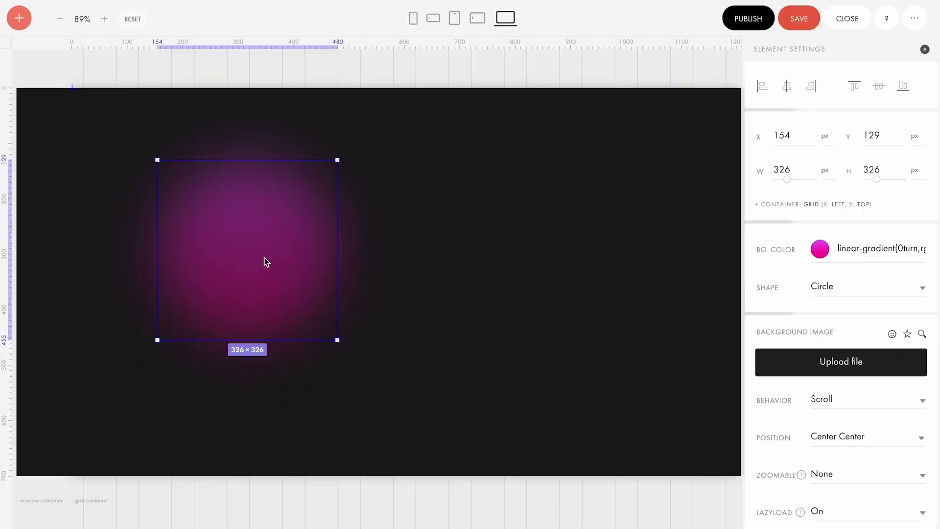
Duplicate the circle to the right and give the copy a purple gradient.
left_click_drag(266, 262, 474, 260, "alt")
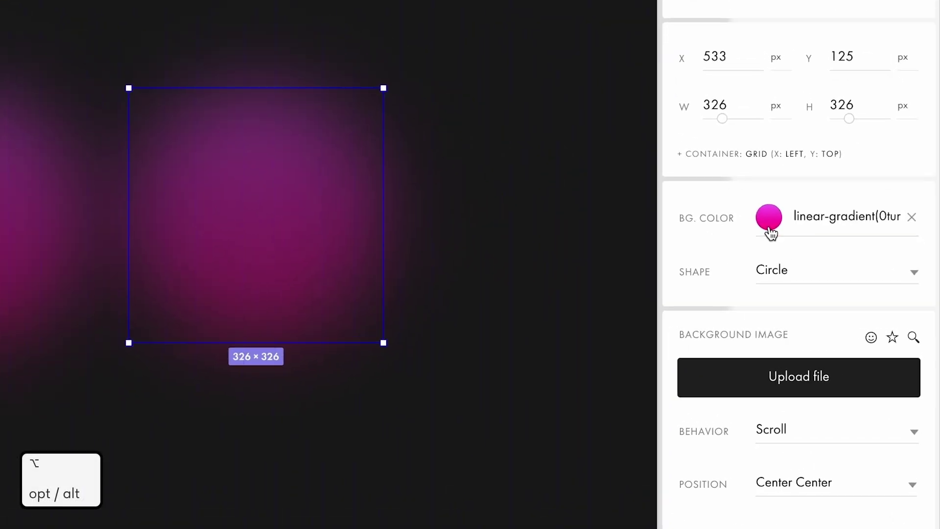
left_click(810, 246)
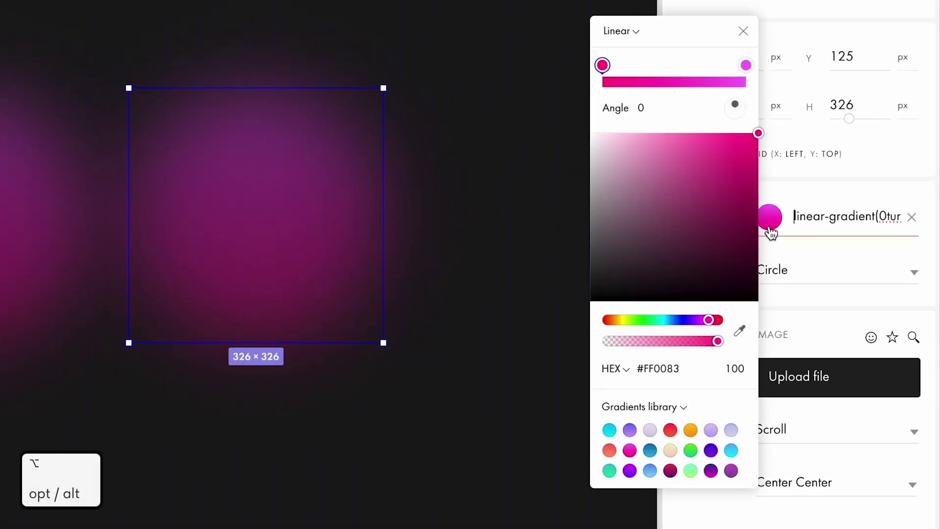
left_click(630, 470)
left_click(810, 324)
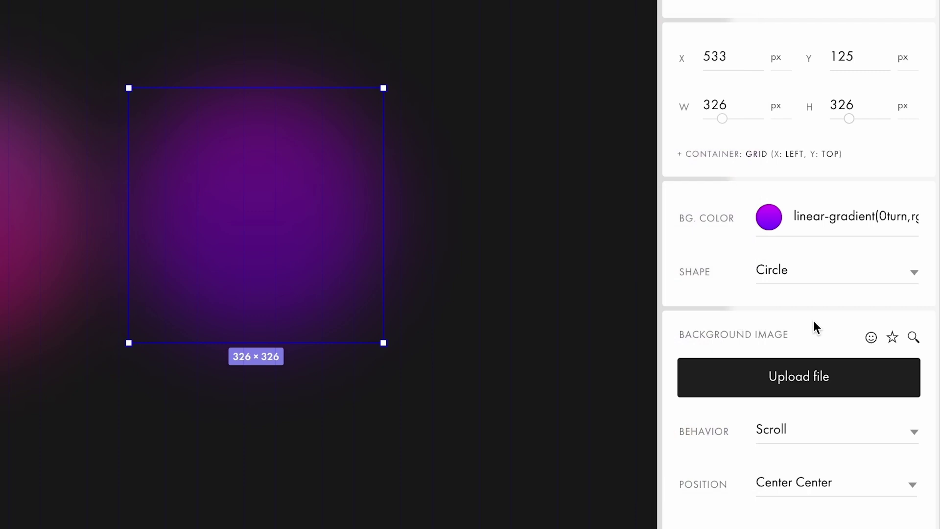
scroll(813, 321, "down", 3)
scroll(812, 221, "down", 5)
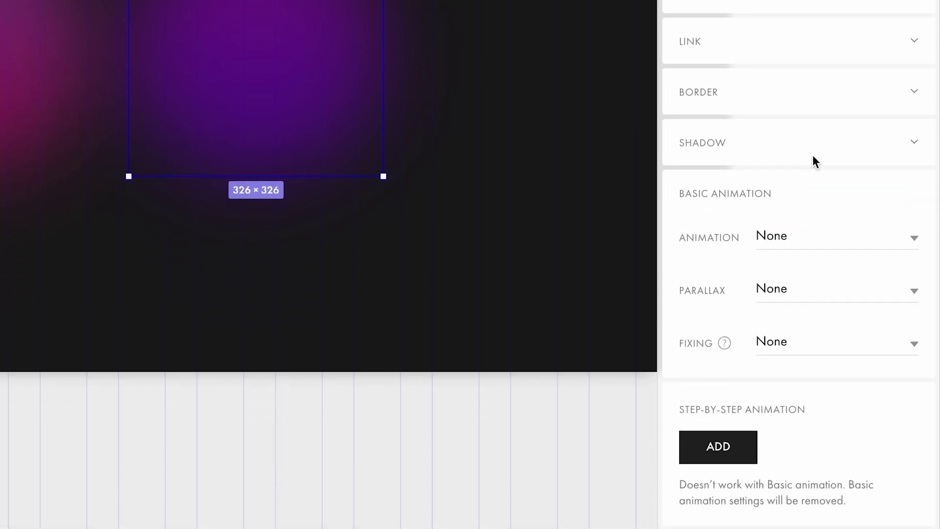
Set the copy's parallax to Mouse with Dist X 250 and Dist Y 150.
left_click(804, 296)
left_click(804, 338)
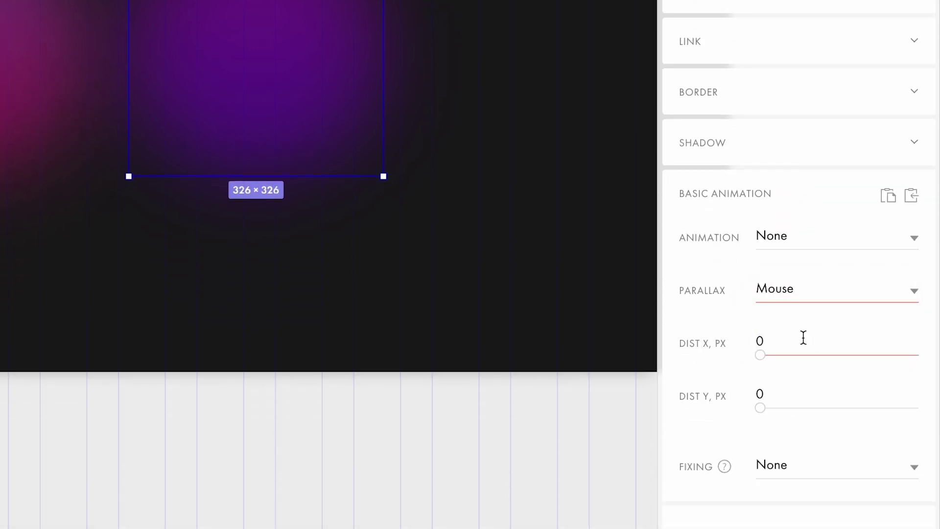
left_click(803, 339)
type("25")
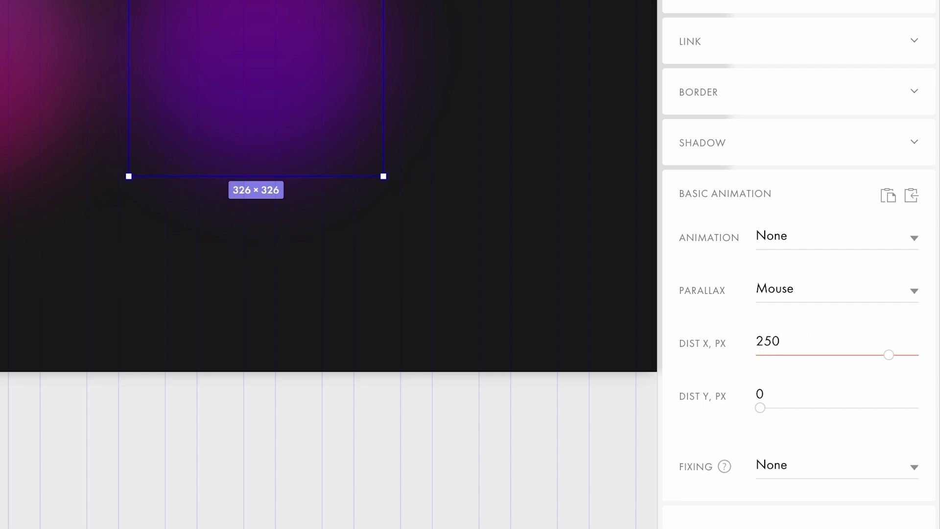
left_click(786, 388)
type("150")
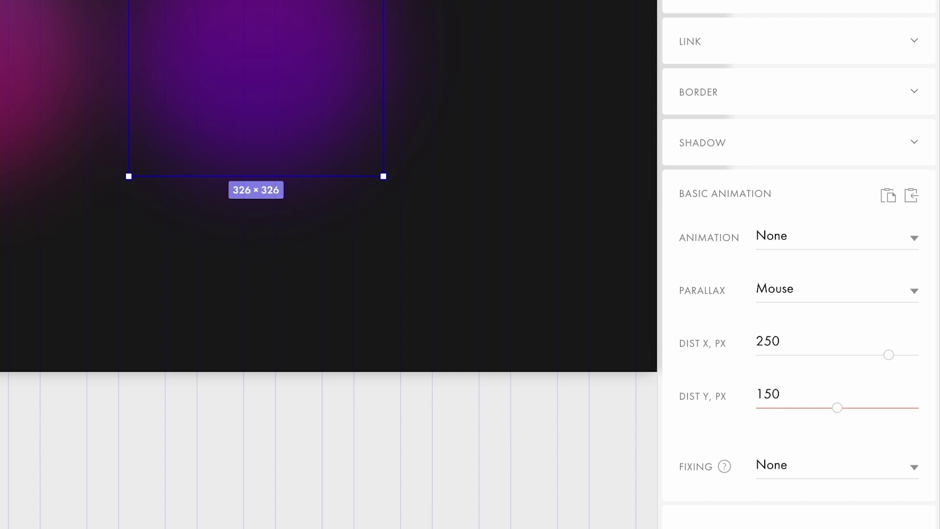
Paste the purple circle's Basic Animation onto the pink circle with negated Dist X and Y.
left_click(887, 196)
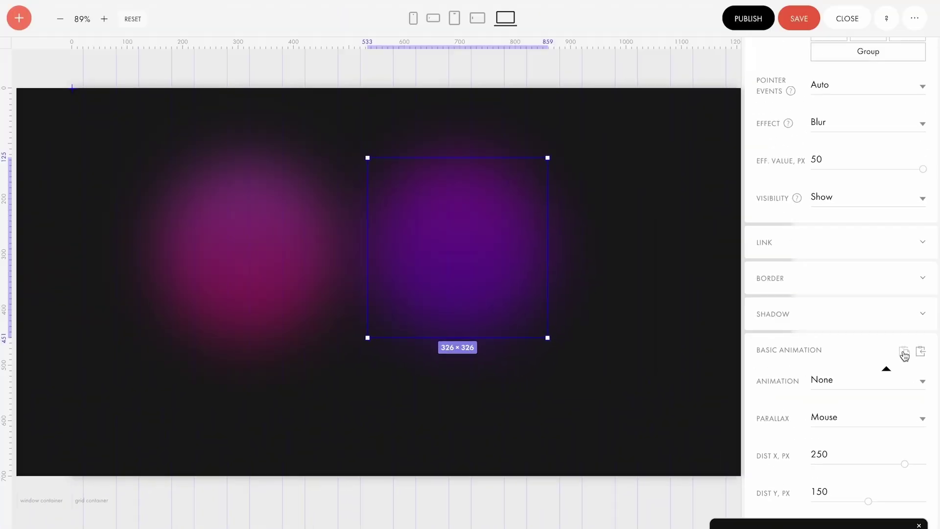
left_click(265, 257)
scroll(798, 422, "down", 8)
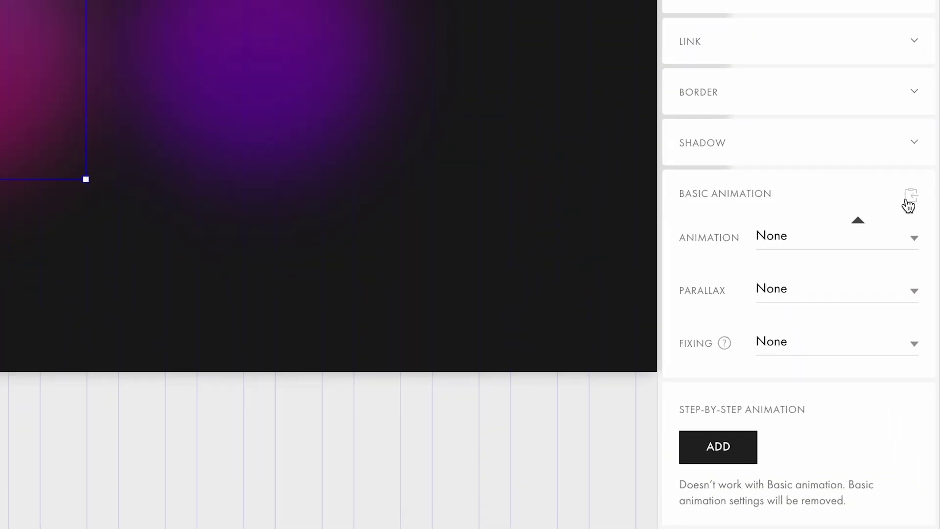
left_click(910, 197)
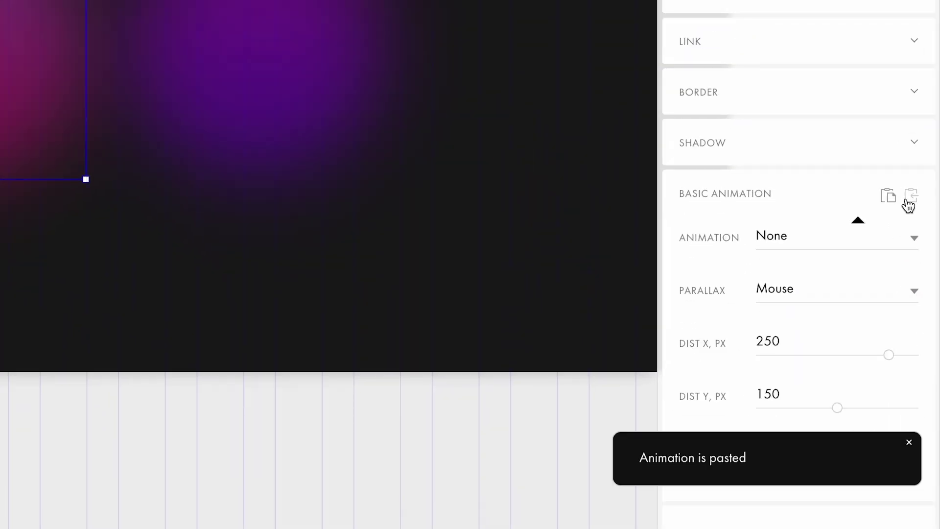
left_click(811, 338)
type("-")
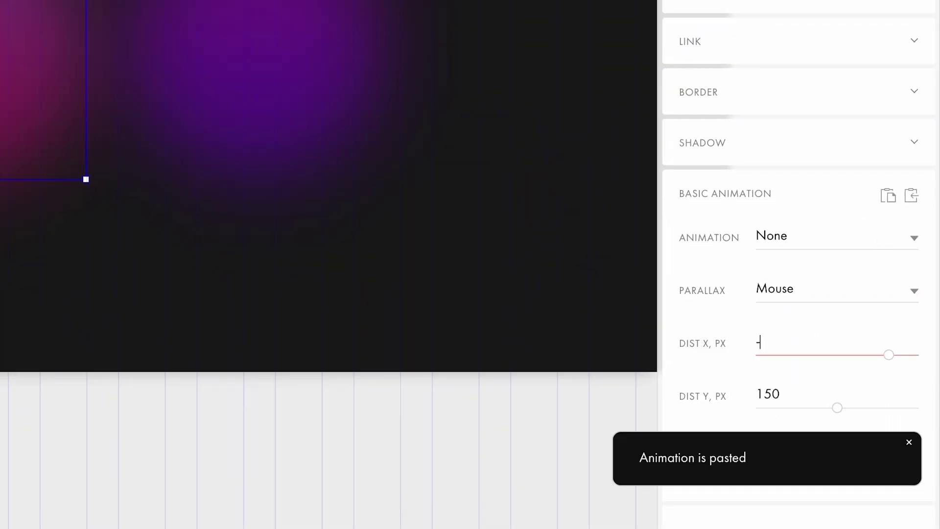
type("250")
left_click(805, 383)
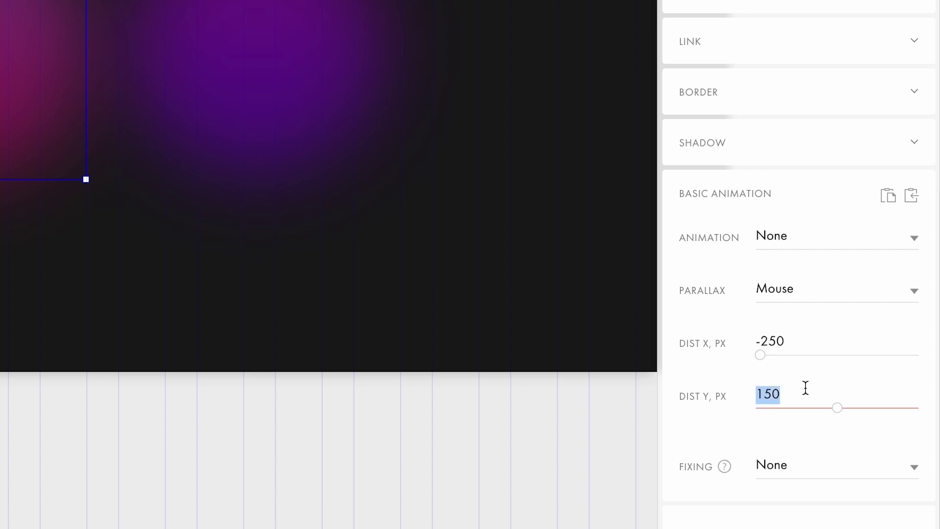
type("-1")
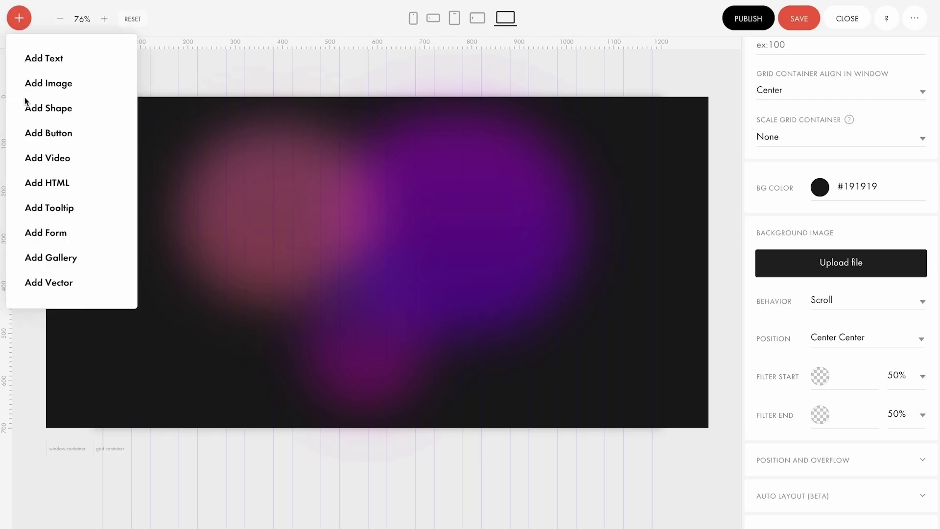
Add a 100 px shape at the top edge, stretched to the full 700 px height.
left_click(29, 115)
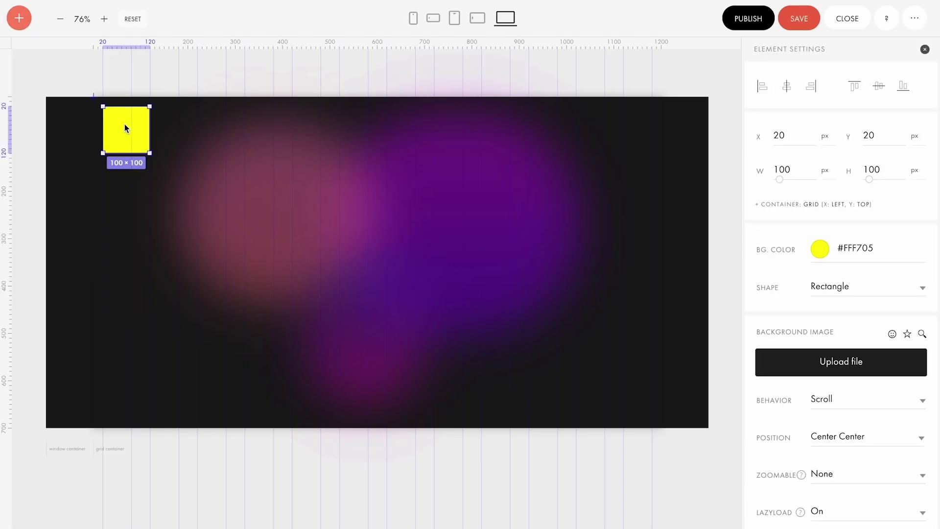
left_click_drag(125, 129, 126, 120)
left_click_drag(127, 153, 127, 428)
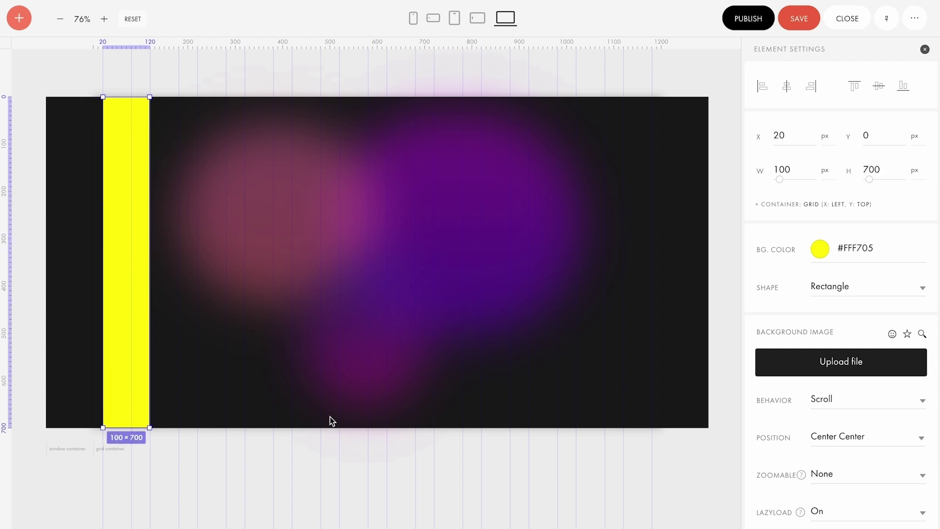
Fill the strip with a black-to-transparent linear gradient at a 90° angle.
left_click(820, 248)
left_click(710, 176)
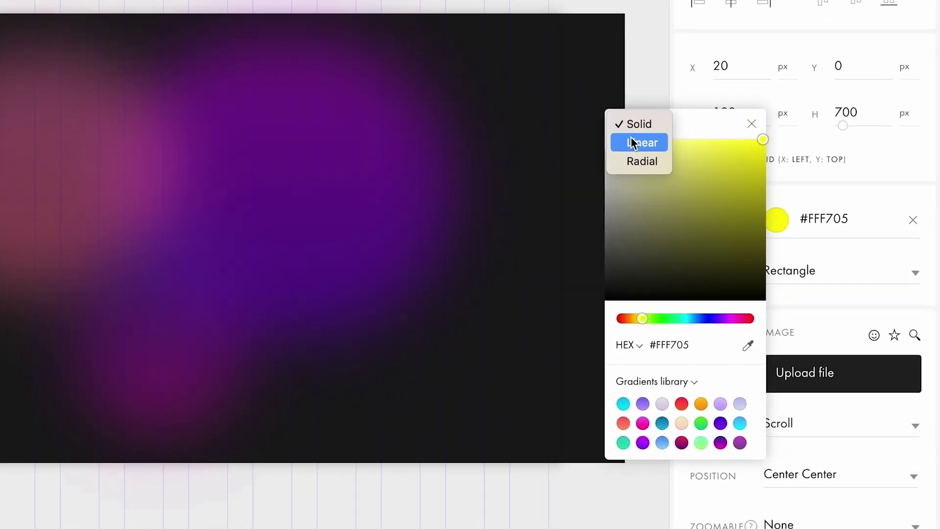
left_click_drag(618, 258, 590, 385)
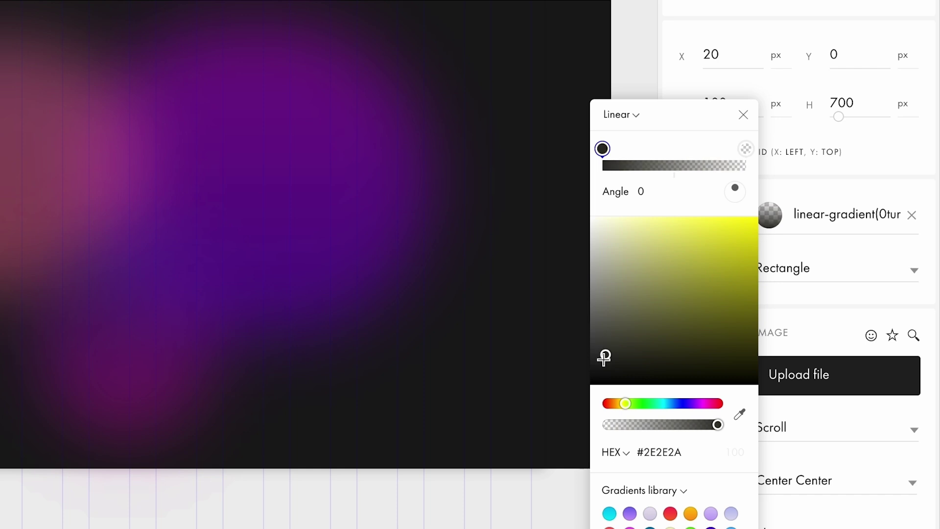
left_click(650, 191)
type("90")
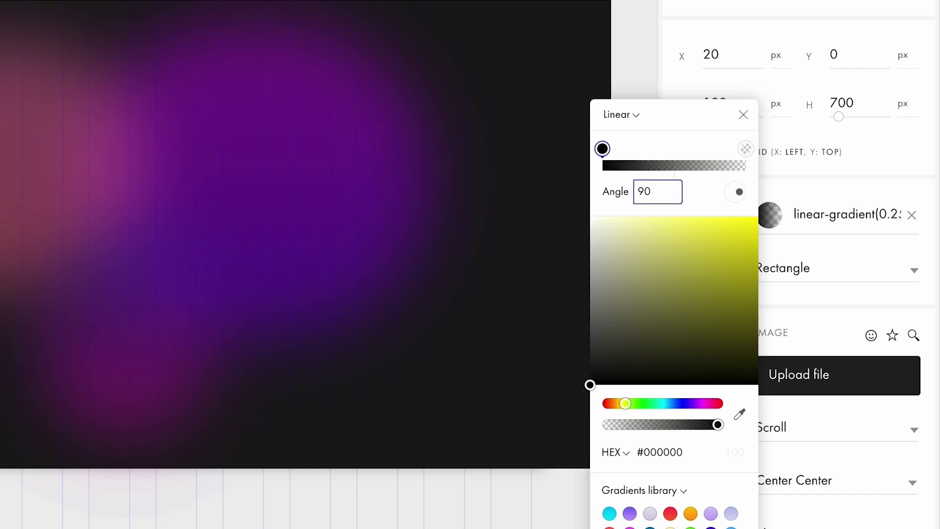
left_click(781, 184)
scroll(785, 183, "down", 5)
scroll(789, 183, "down", 1)
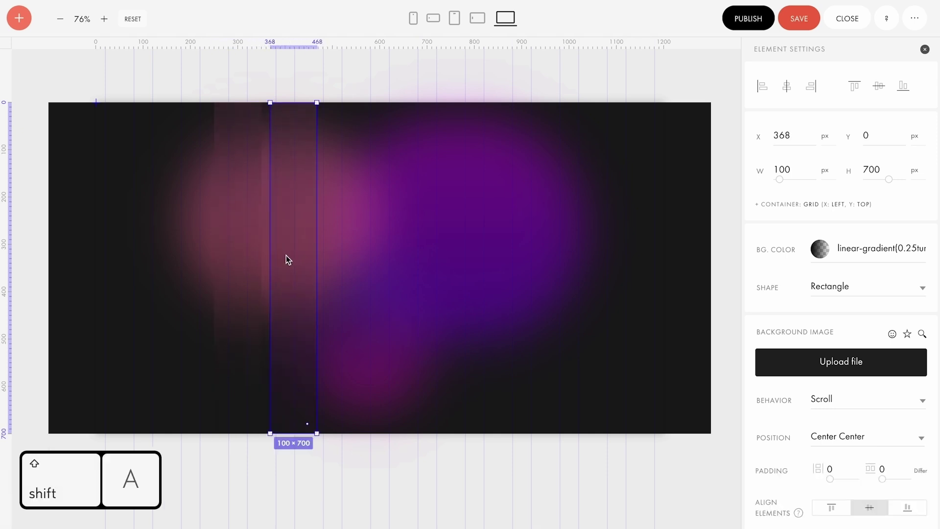
Group the strips into an auto layout with Gap set to 0.
left_click(233, 252, "shift")
key("shift+a")
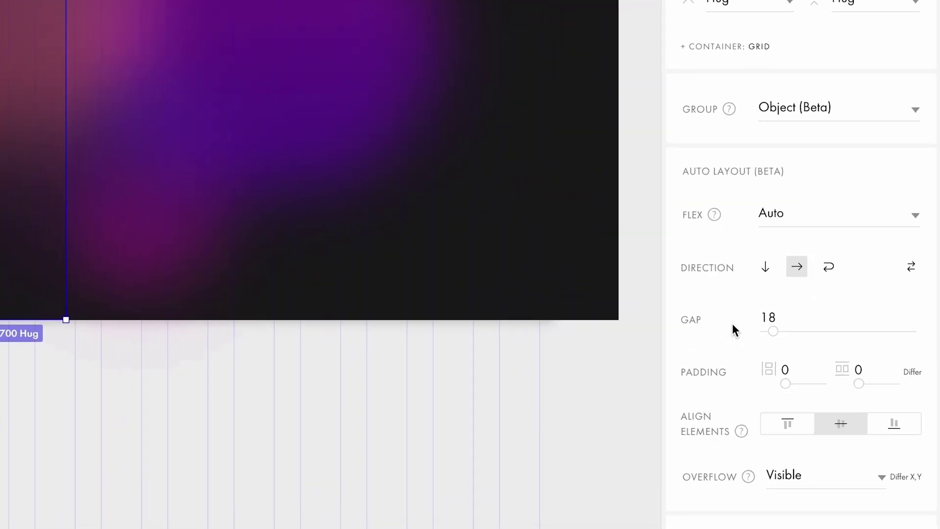
double_click(787, 316)
type("0")
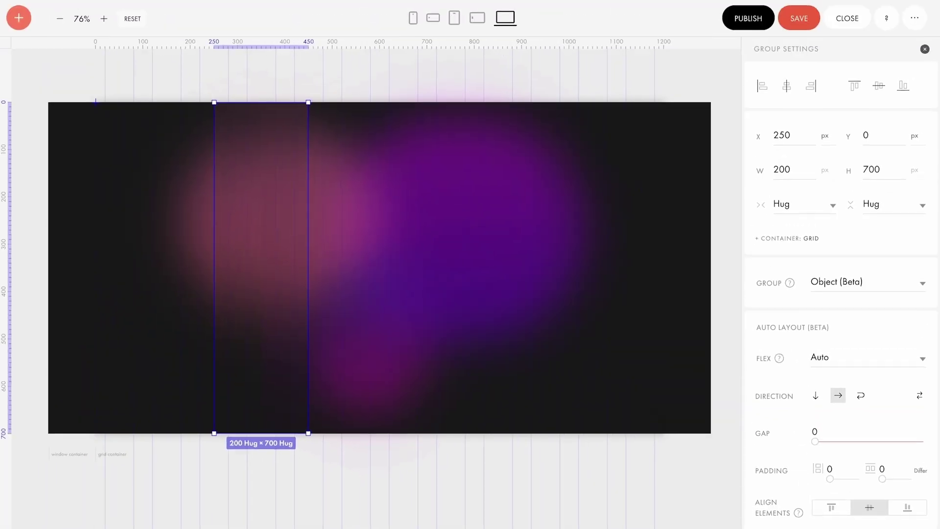
Change the selected strips' width mode from Fixed to Fill.
left_click(260, 217)
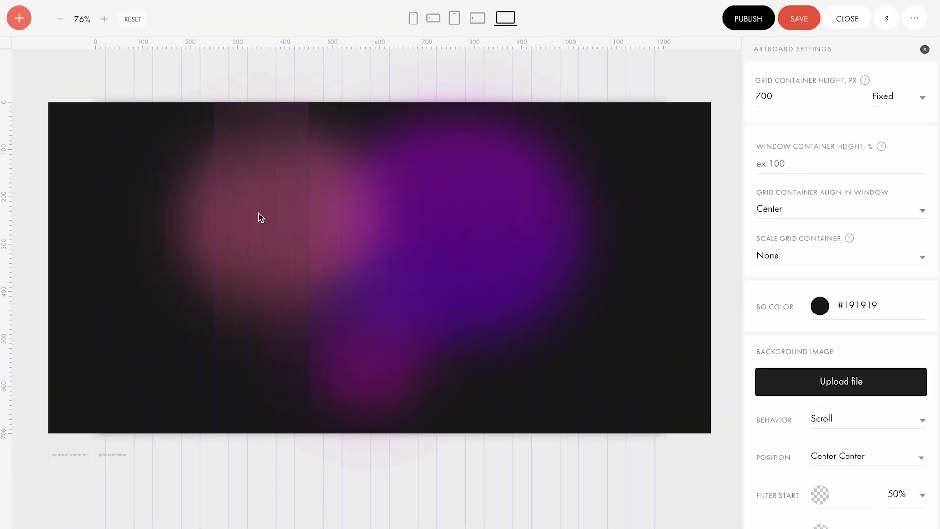
left_click(246, 223)
left_click(290, 227, "shift")
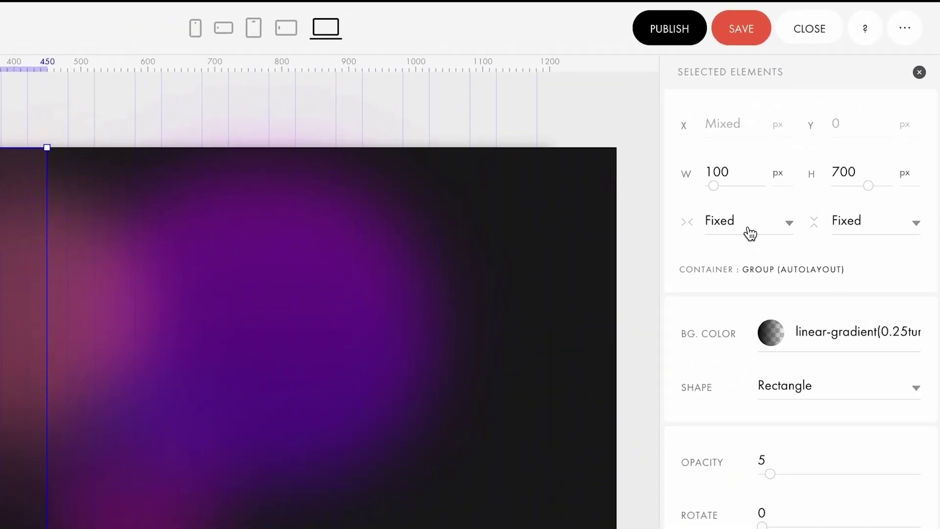
left_click(777, 172)
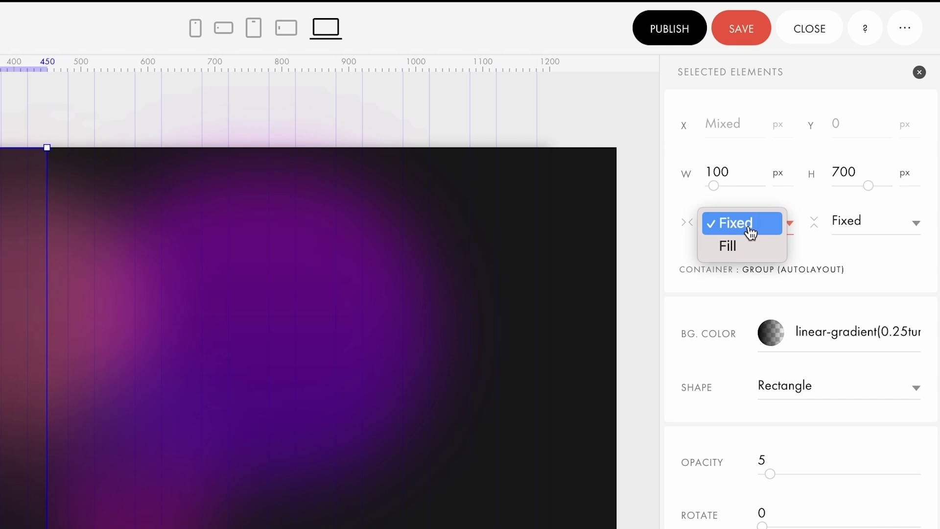
left_click(750, 248)
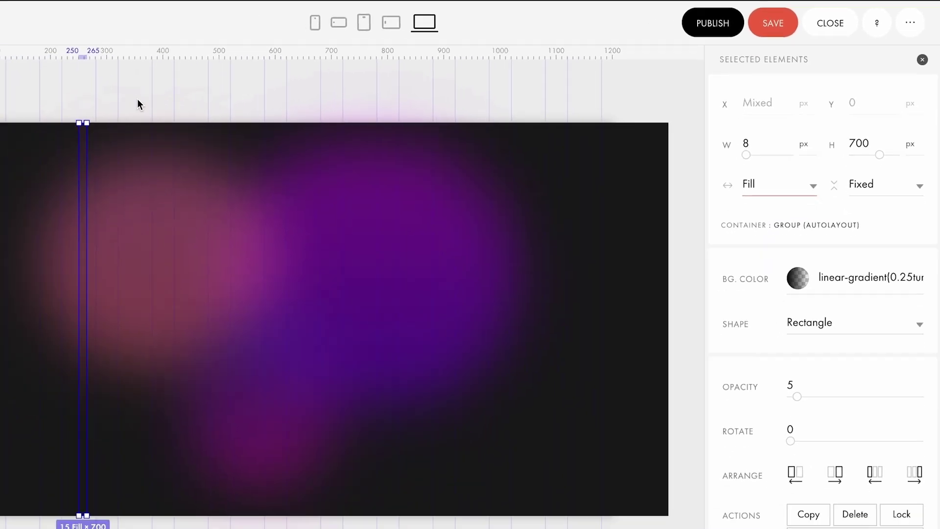
Set the strip group to Window Container, align it left at x 0, and widen it to 1398 px.
key("ctrl+g")
left_click_drag(536, 165, 711, 182)
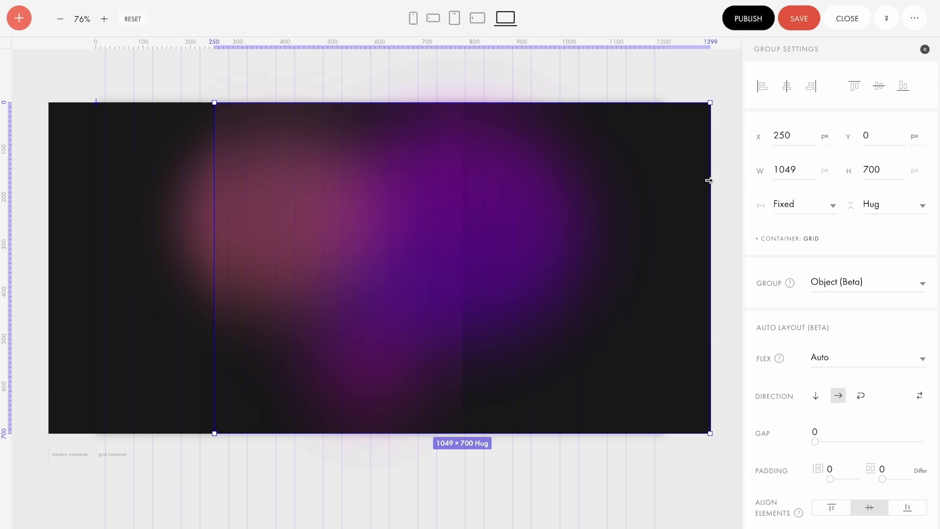
left_click(770, 238)
left_click(825, 294)
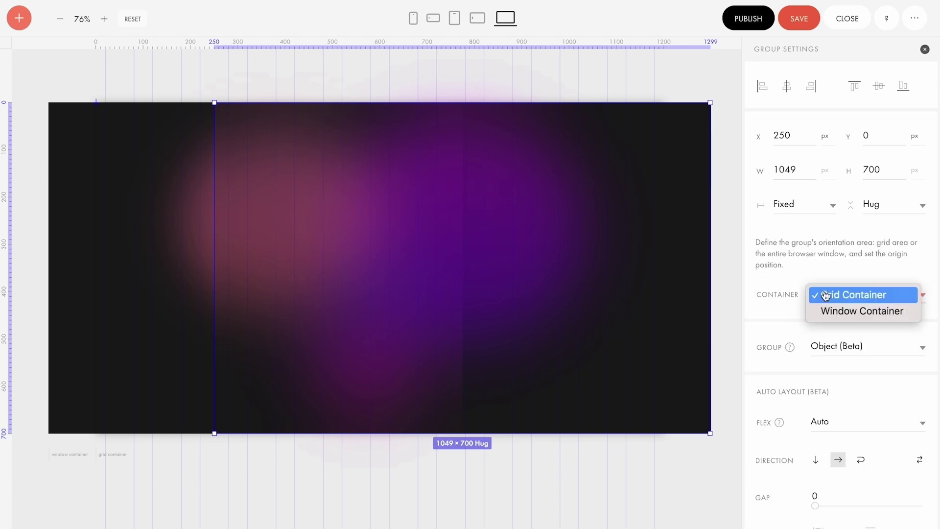
left_click(827, 315)
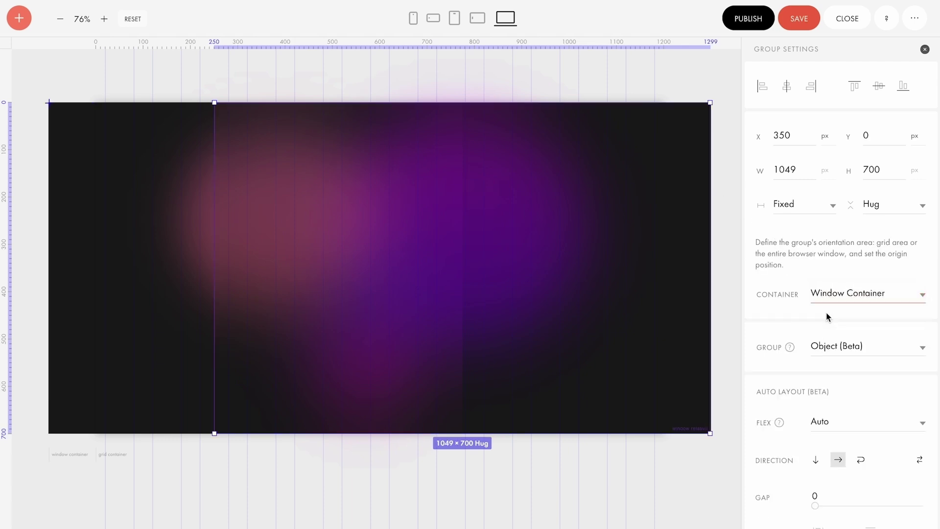
left_click(762, 89)
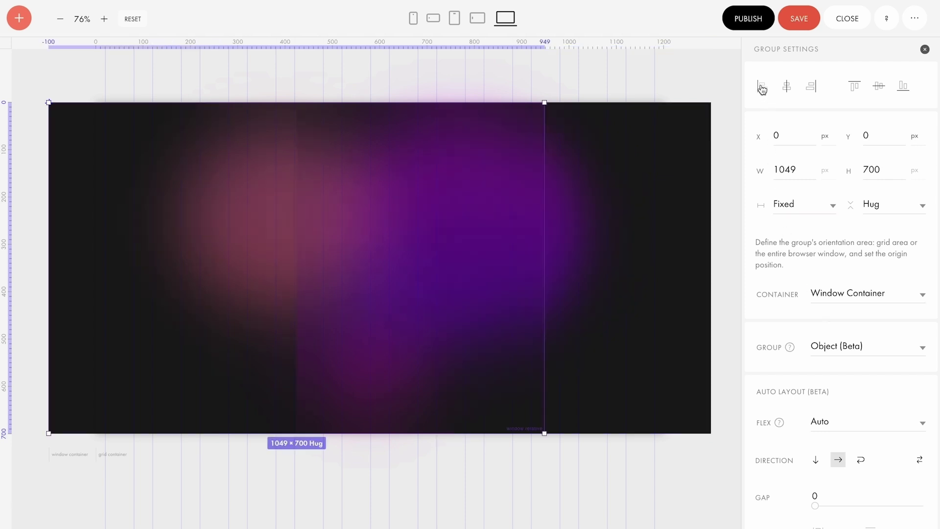
left_click_drag(544, 227, 709, 224)
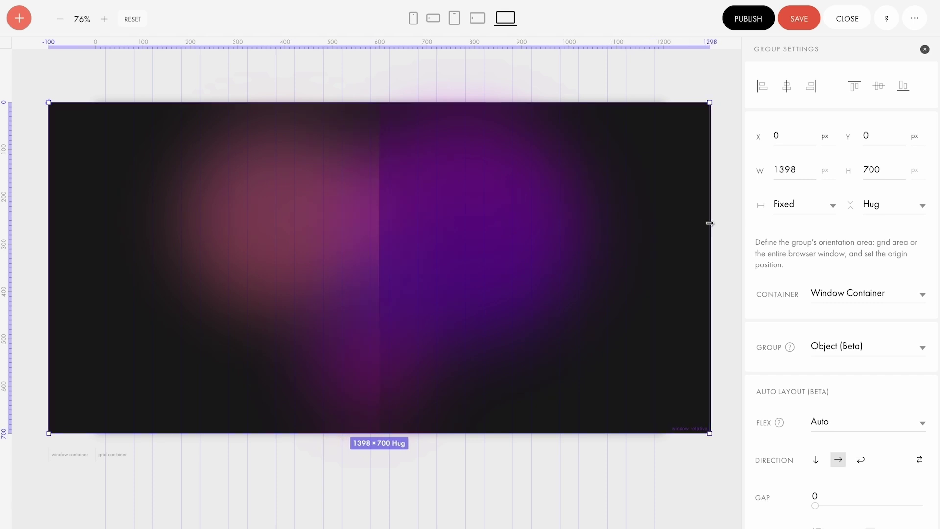
Duplicate the wide strip on the right half with Ctrl+D.
left_click(477, 224)
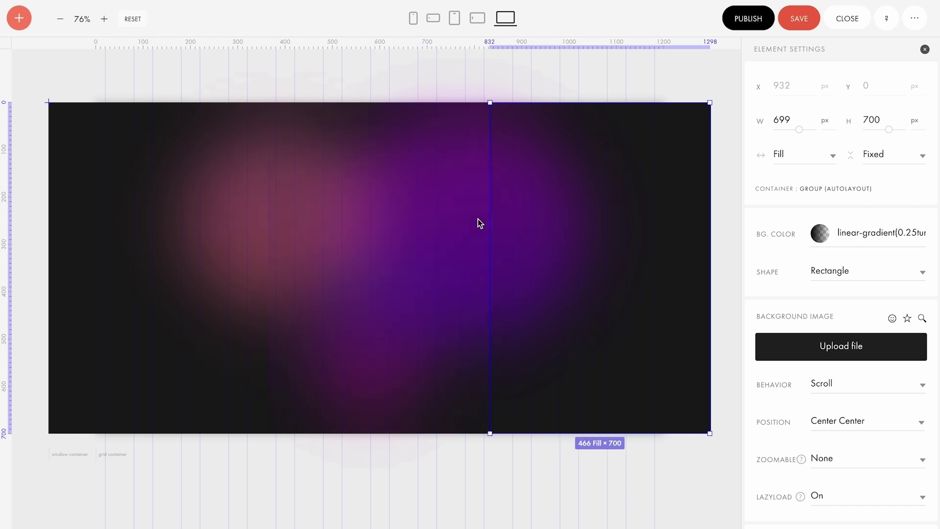
key("ctrl+d")
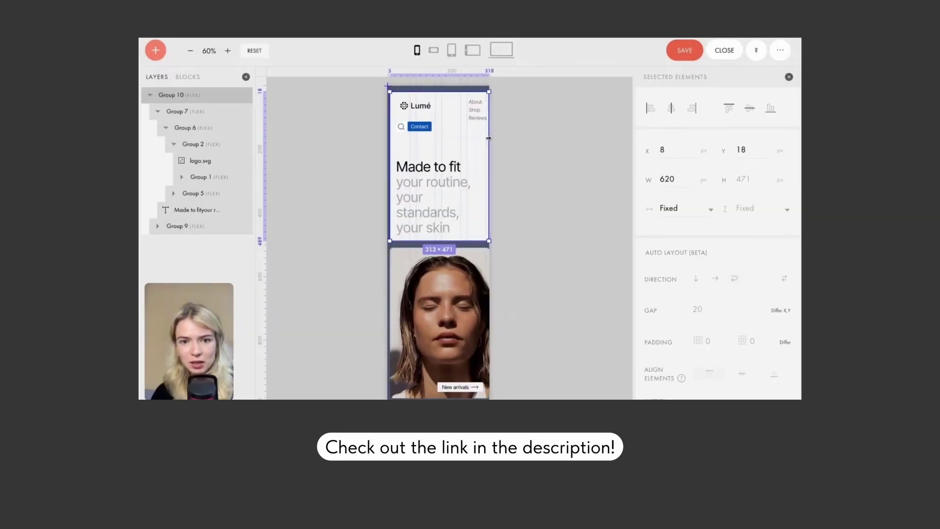
left_click_drag(489, 137, 484, 147)
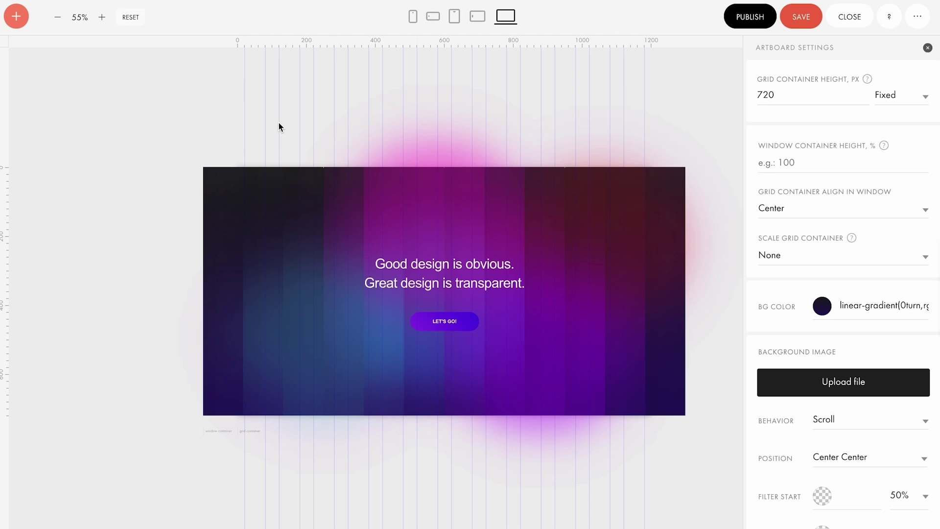
Give Shape 1 a step-by-step animation triggered by block on Screen, set to Loop with Reverse.
key("ctrl+l")
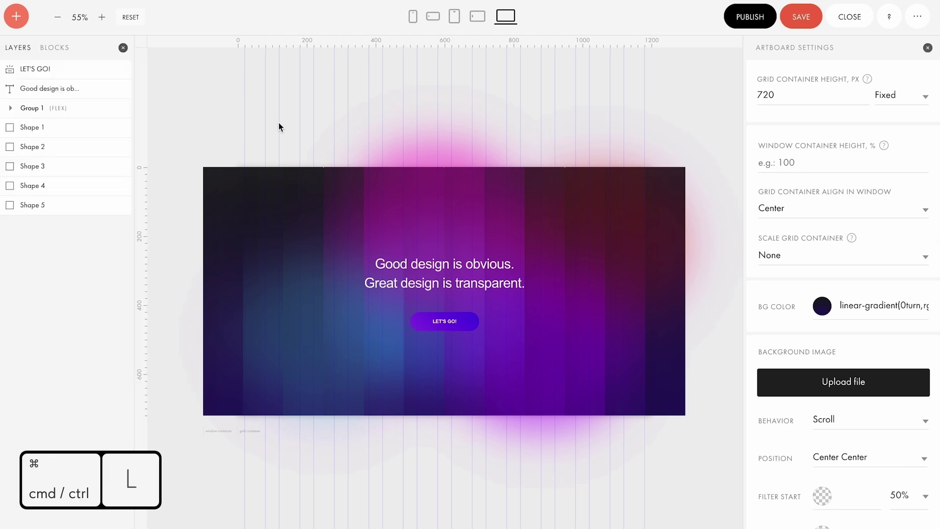
left_click(69, 126)
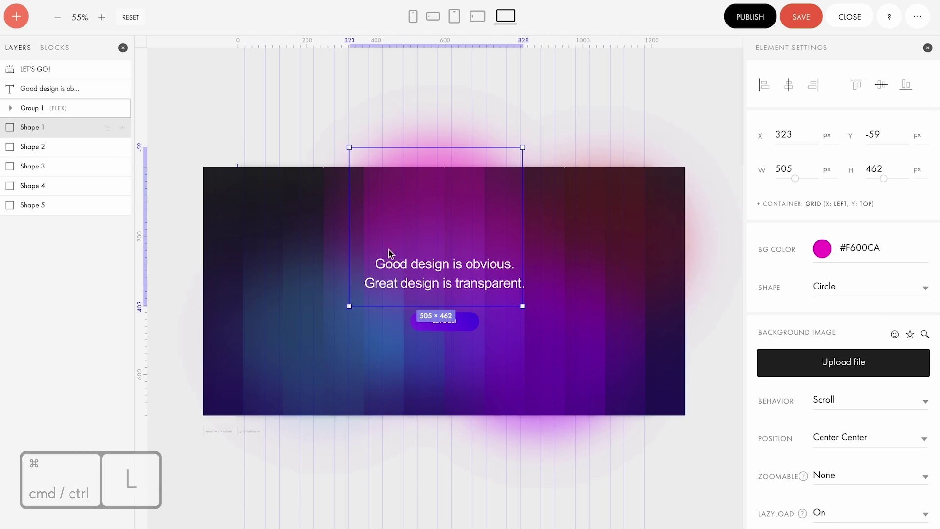
scroll(828, 342, "down", 5)
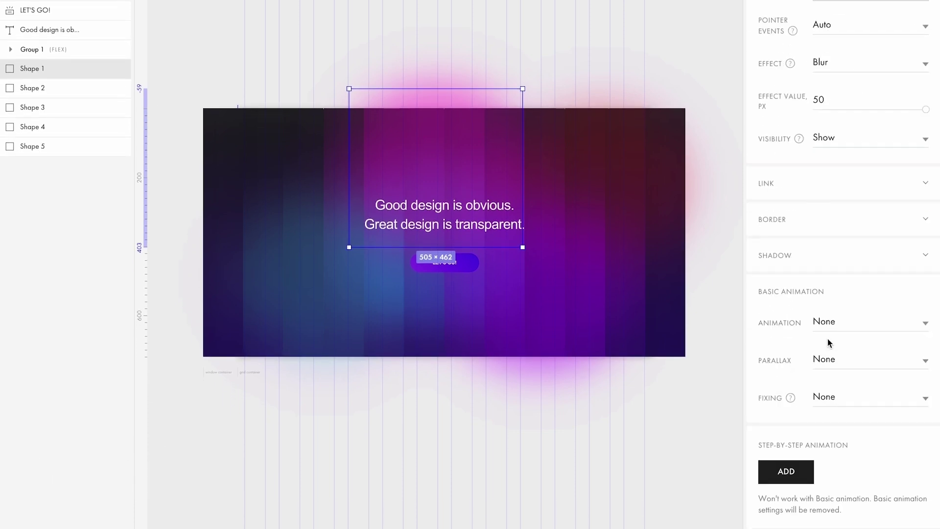
left_click(786, 471)
left_click(813, 96)
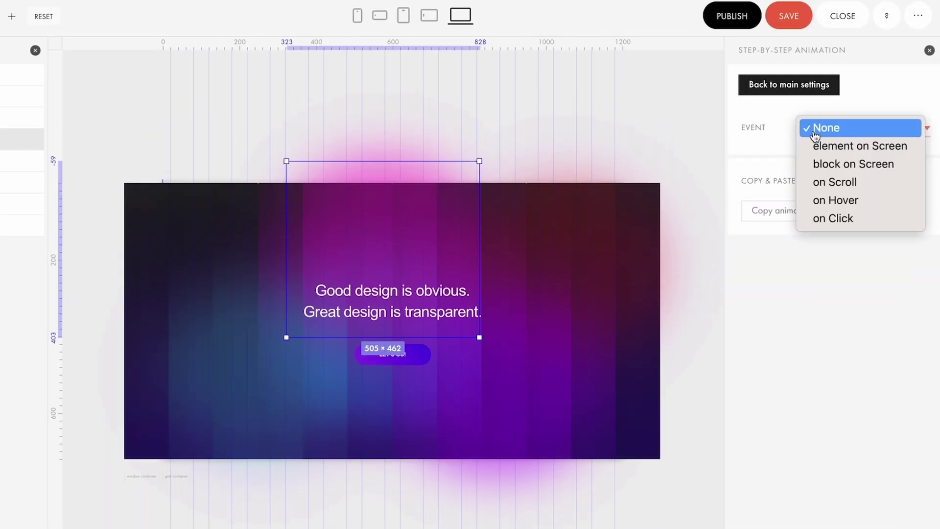
left_click(816, 166)
left_click(815, 254)
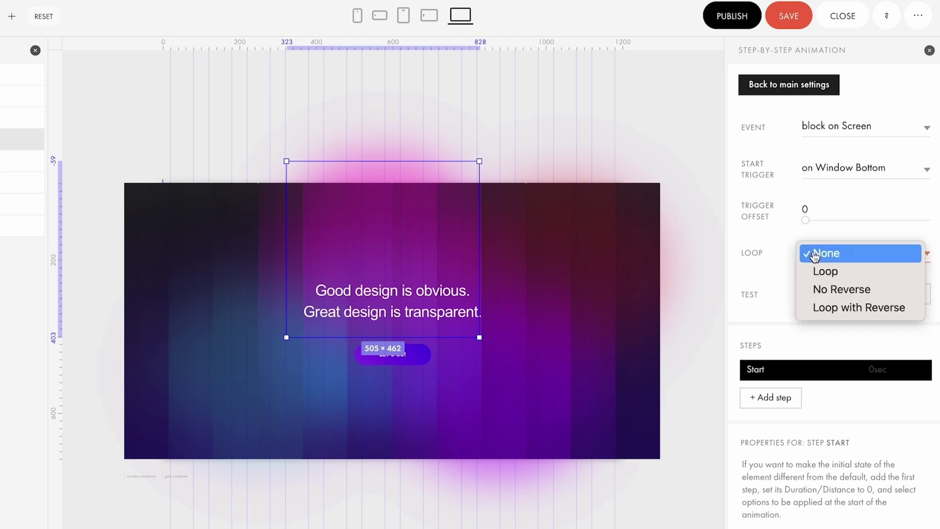
left_click(815, 307)
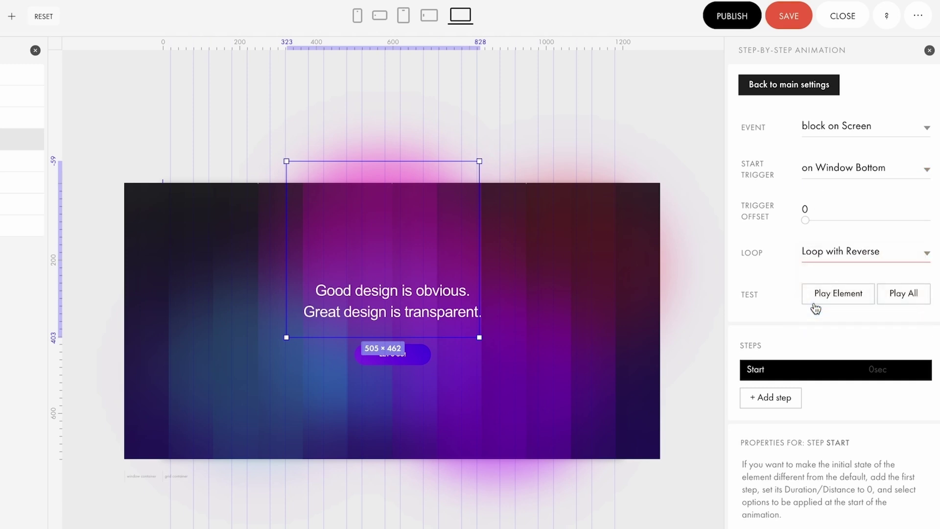
Add a 5-second step moving the circle 500 px right and 60 px up, scaling to 110%, with Ease In Out.
left_click(771, 397)
scroll(775, 401, "down", 3)
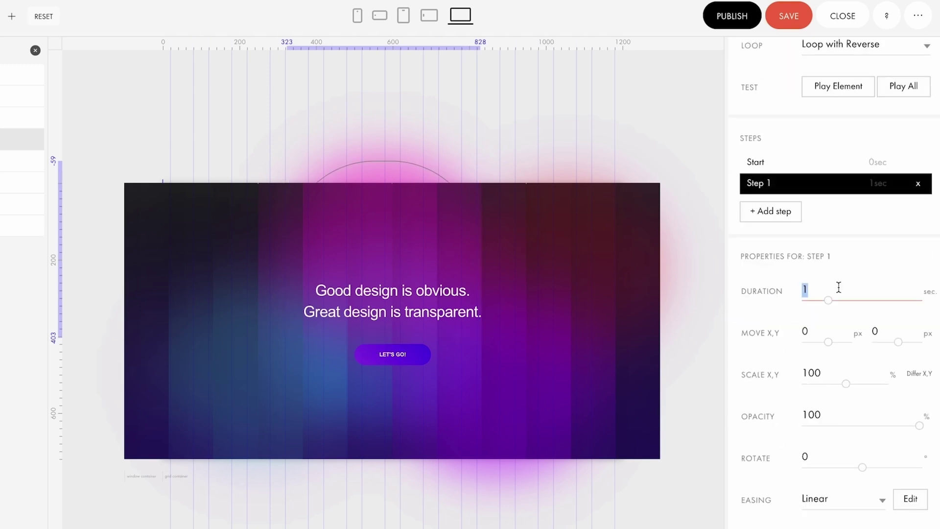
left_click_drag(828, 341, 913, 341)
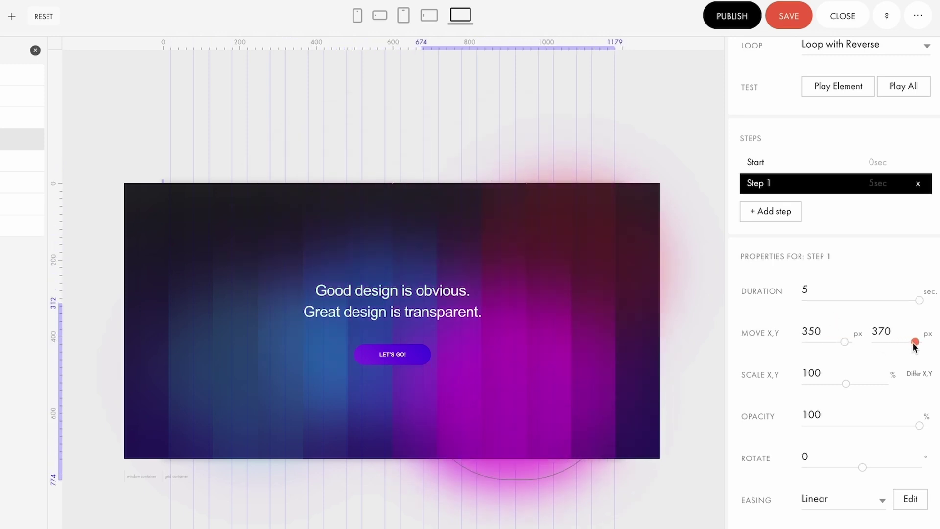
left_click(896, 87)
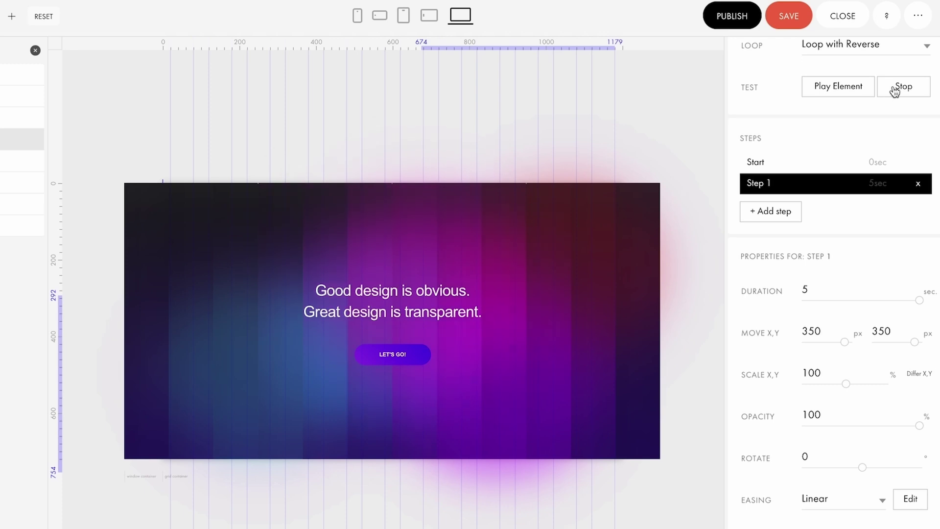
left_click(895, 91)
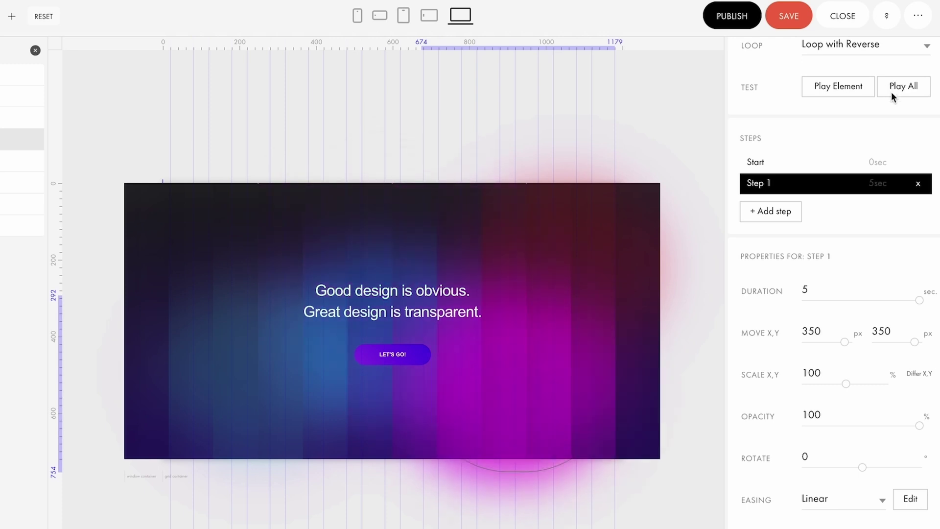
double_click(859, 372)
type("110")
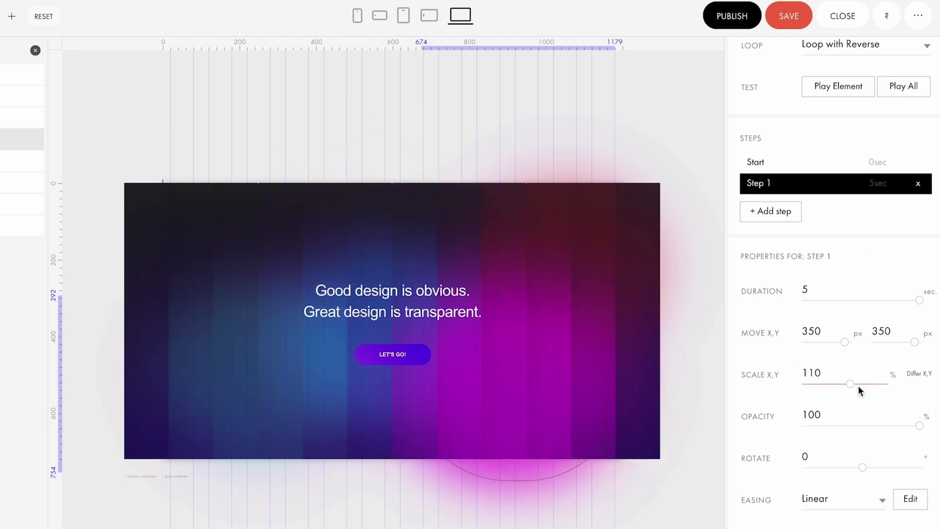
left_click(844, 498)
left_click(848, 497)
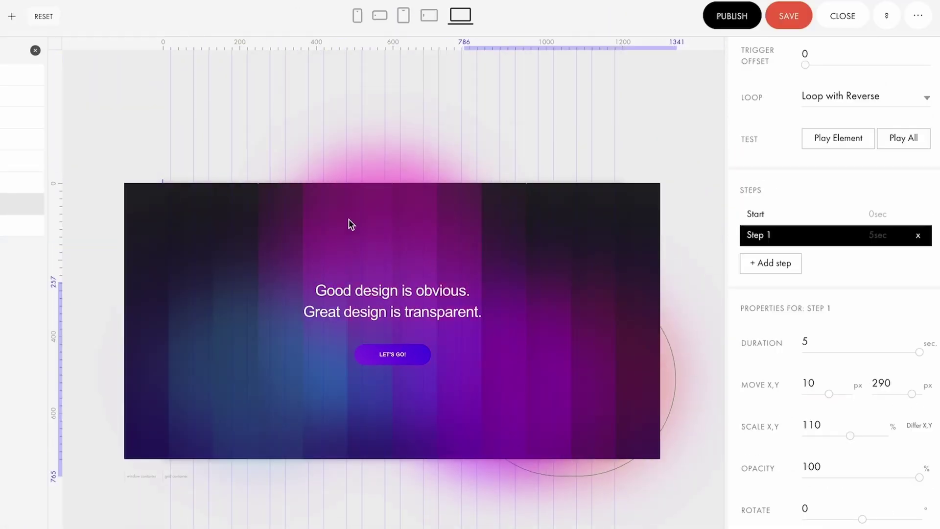
In mobile view, select circle Shapes 1–5 and switch on their Mobile Animation.
left_click(413, 18)
left_click(33, 127)
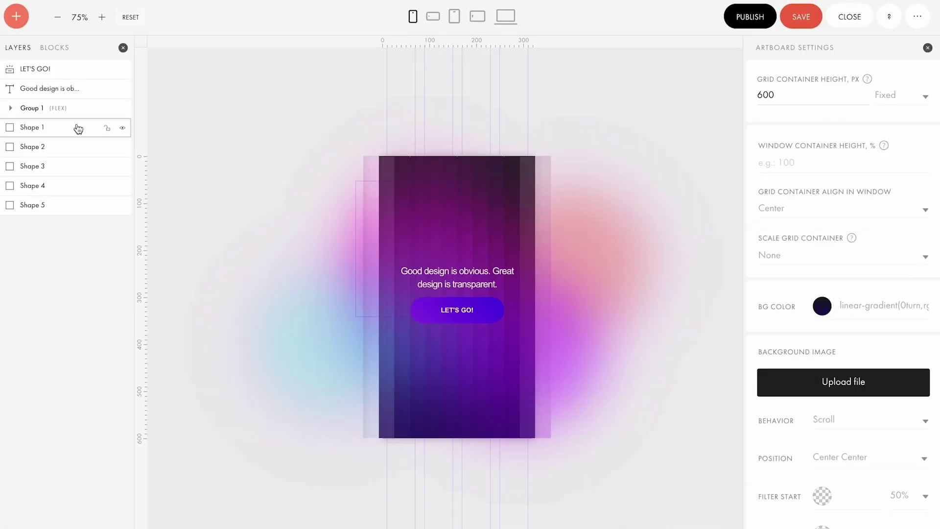
left_click(33, 146, "shift")
left_click(77, 205, "shift")
scroll(786, 368, "down", 4)
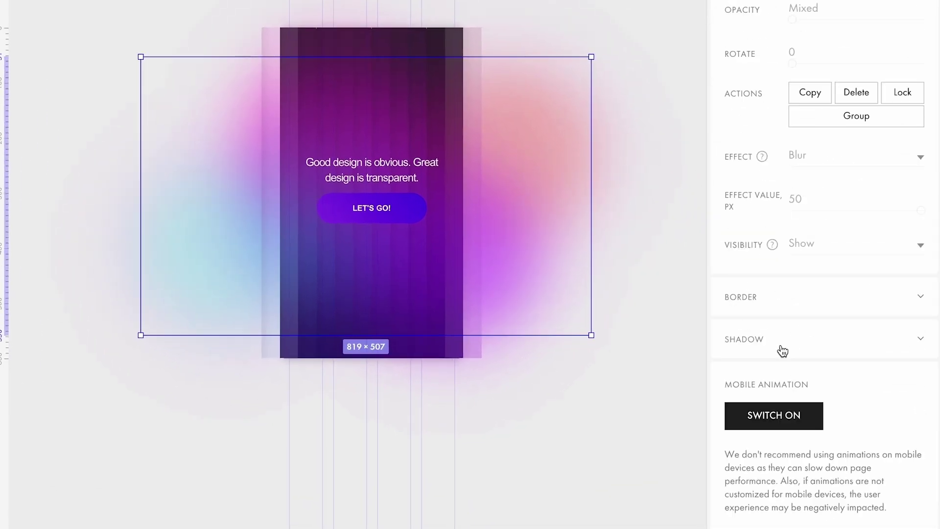
left_click(783, 418)
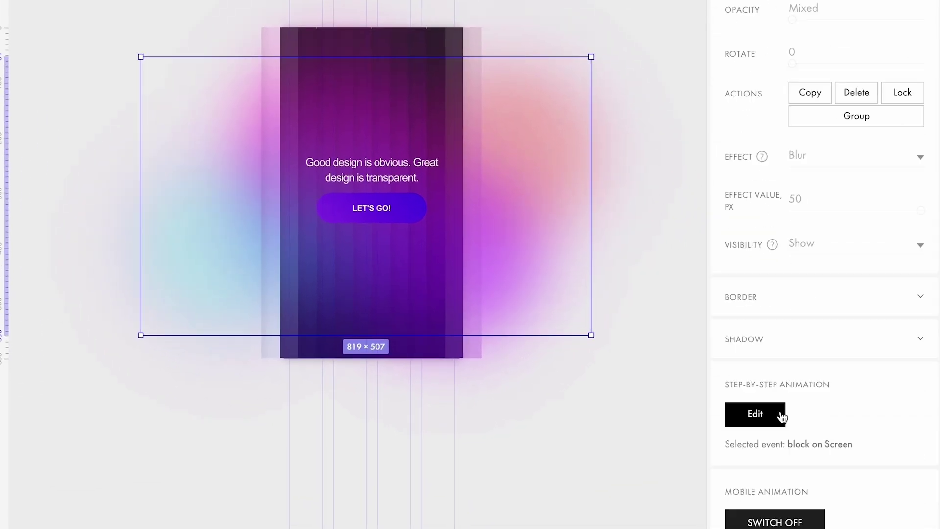